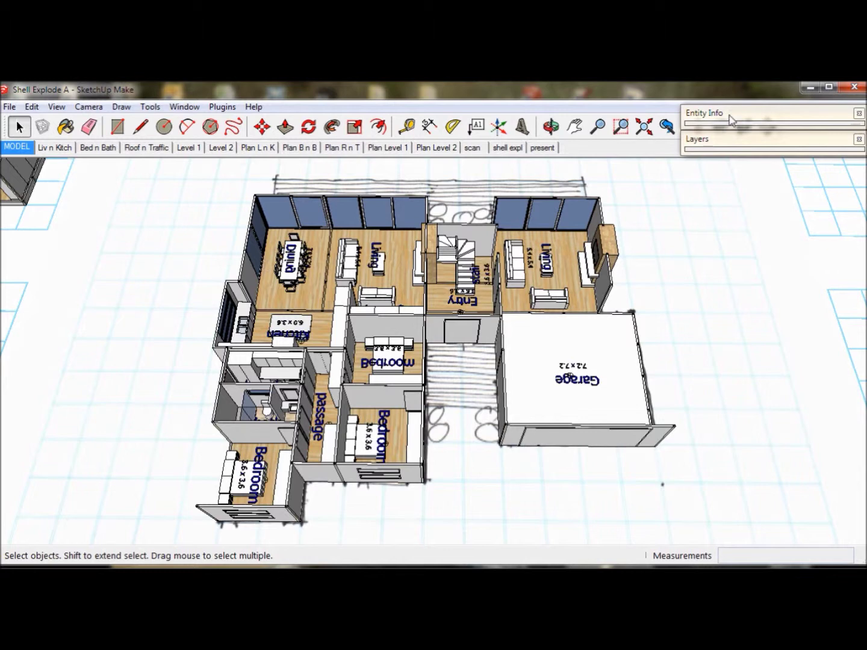
- Expand Entity Info and inspect the Dining, Living, Entry and Garage groups and the scan image
{"action": "left_click_drag", "start_coordinate": [730, 118], "coordinate": [730, 101]}
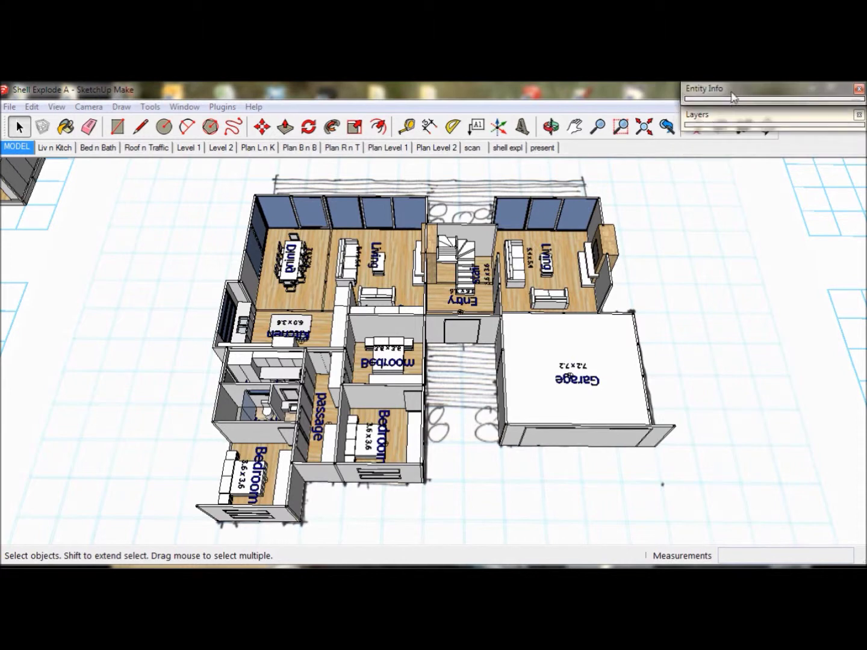
{"action": "left_click", "coordinate": [733, 95]}
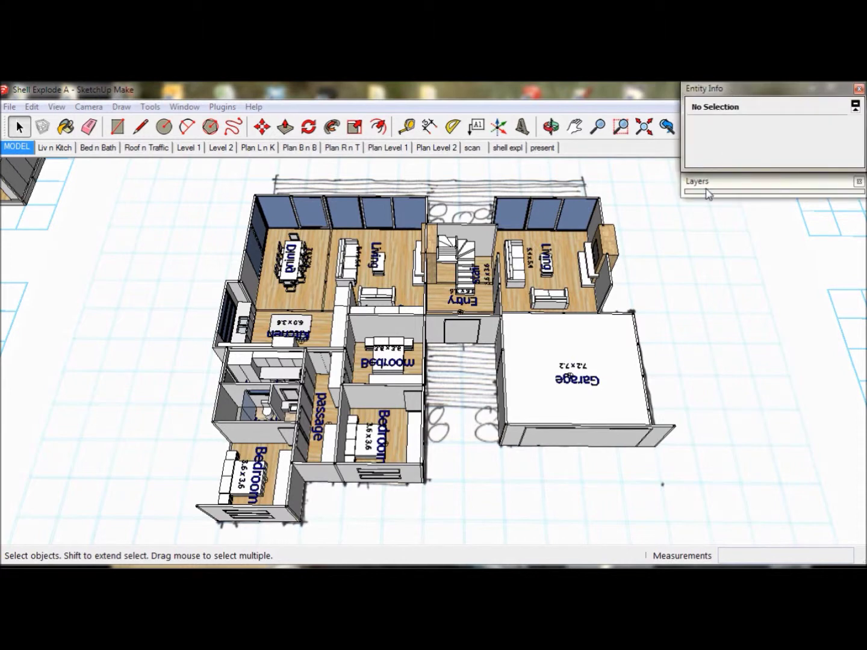
{"action": "left_click", "coordinate": [308, 271]}
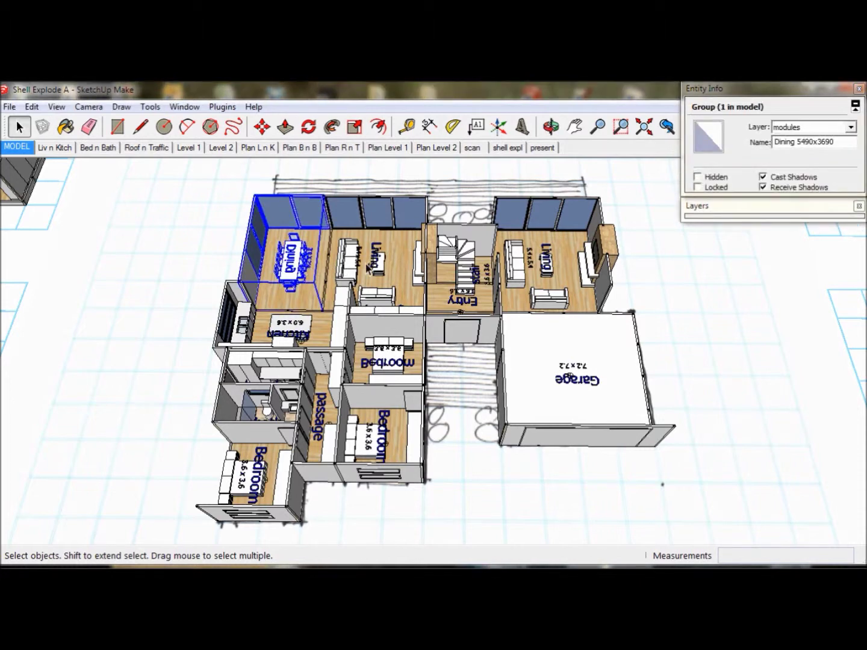
{"action": "left_click", "coordinate": [370, 268]}
{"action": "left_click", "coordinate": [499, 272]}
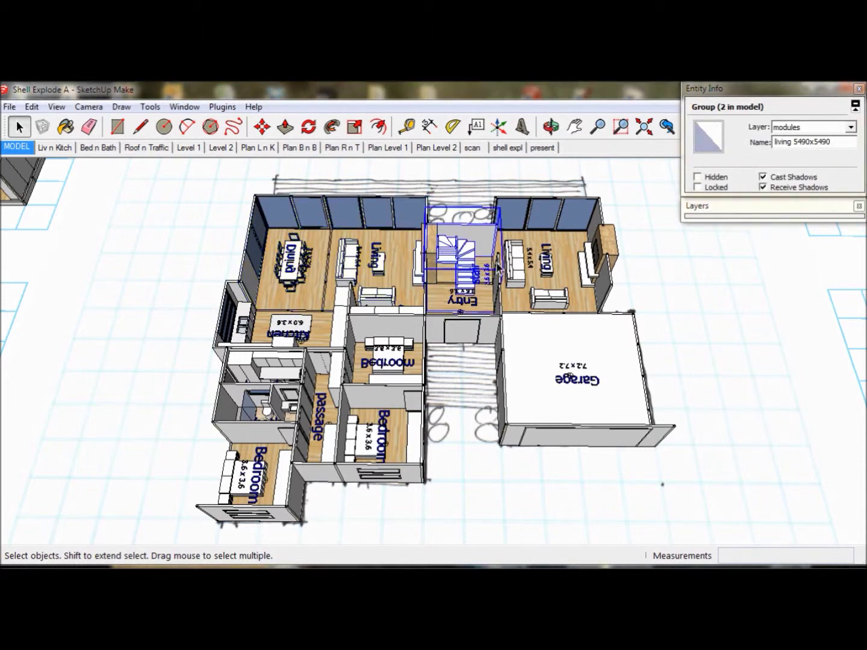
{"action": "left_click", "coordinate": [533, 266]}
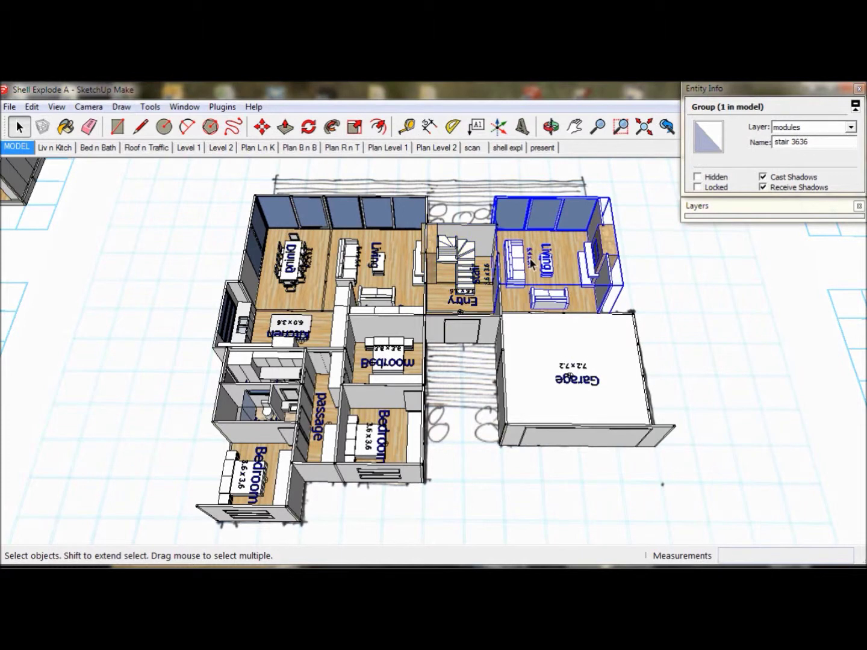
{"action": "left_click", "coordinate": [540, 336]}
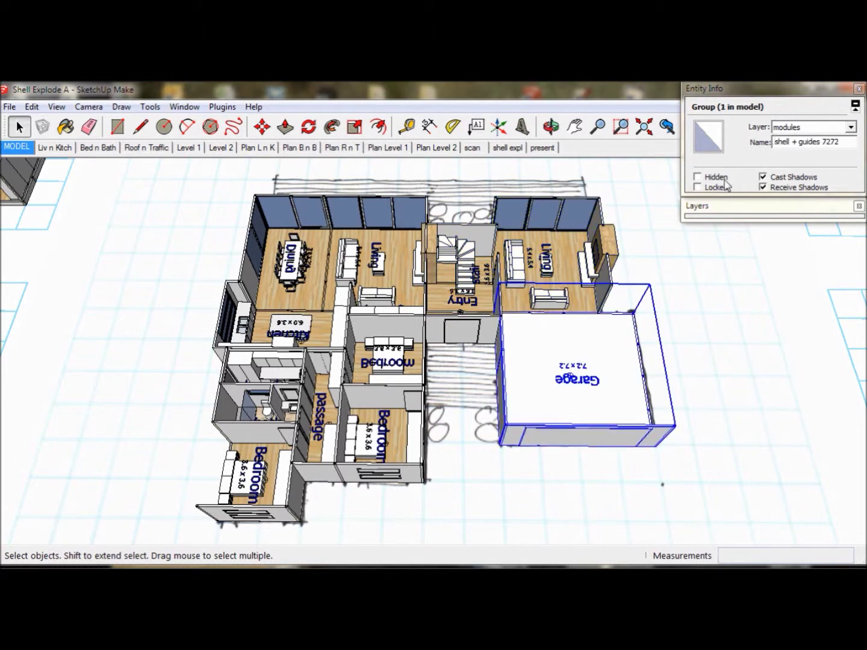
{"action": "left_click", "coordinate": [214, 258]}
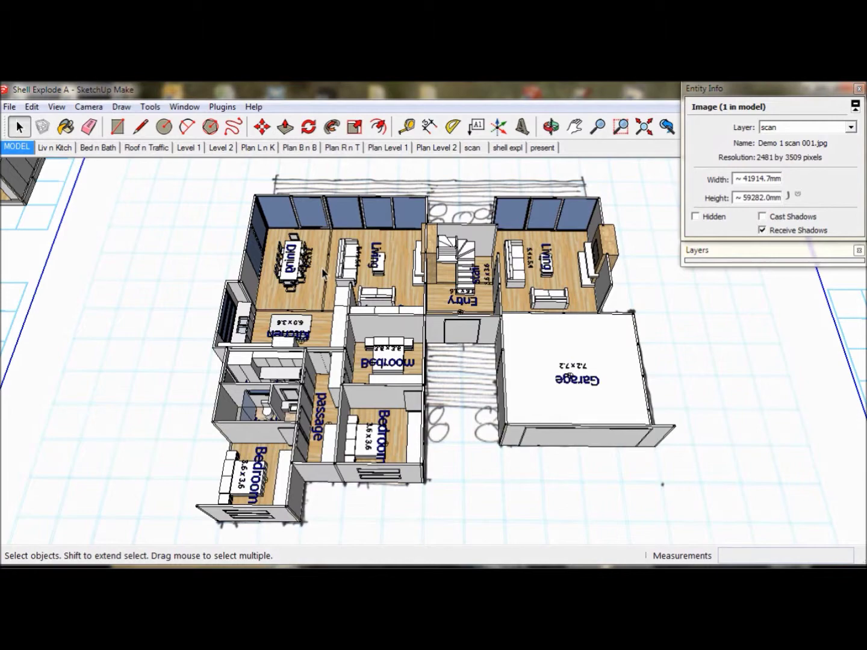
{"action": "scroll", "coordinate": [319, 268], "scroll_direction": "down", "scroll_amount": 2}
- Select all 14 Level 1 room groups and combine them into one group
{"action": "left_click_drag", "start_coordinate": [163, 172], "coordinate": [682, 529]}
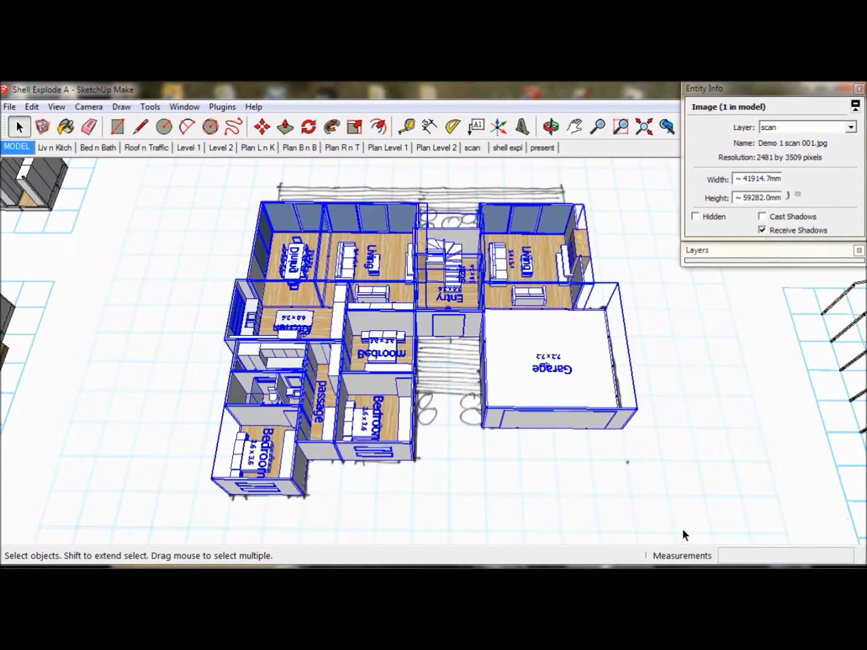
{"action": "right_click", "coordinate": [495, 337]}
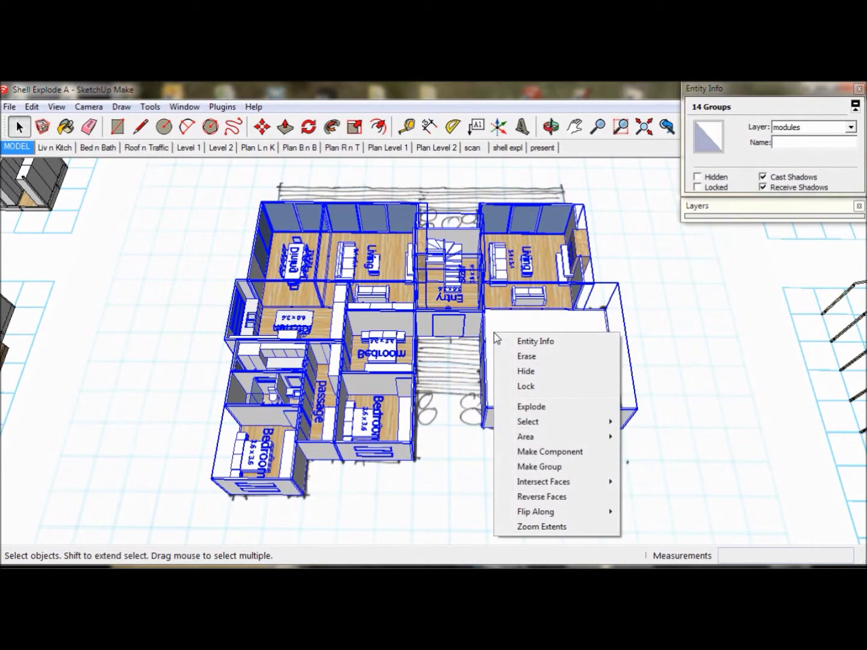
{"action": "left_click", "coordinate": [545, 467]}
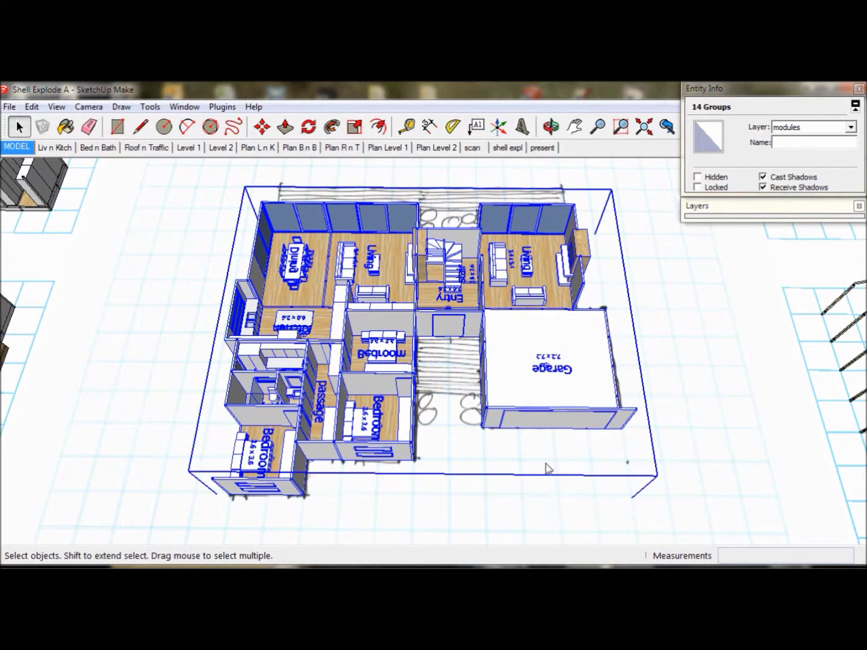
- Put the new group on the level 1 layer and name it 'L 1'
{"action": "left_click", "coordinate": [851, 127]}
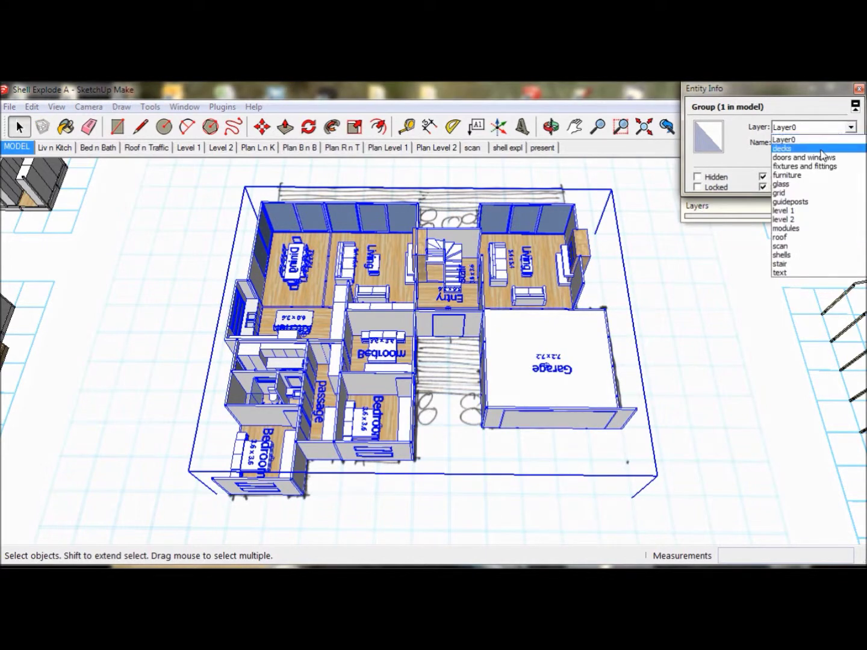
{"action": "left_click", "coordinate": [788, 210]}
{"action": "left_click", "coordinate": [798, 143]}
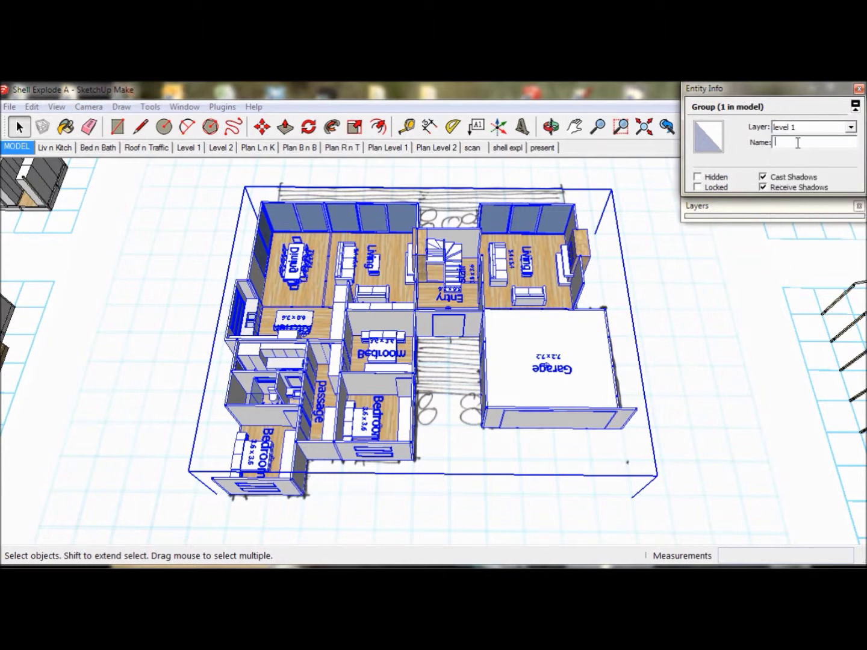
{"action": "type", "text": "L 1"}
- Clear the selection and switch to the 'shell expl' scene
{"action": "left_click", "coordinate": [703, 295]}
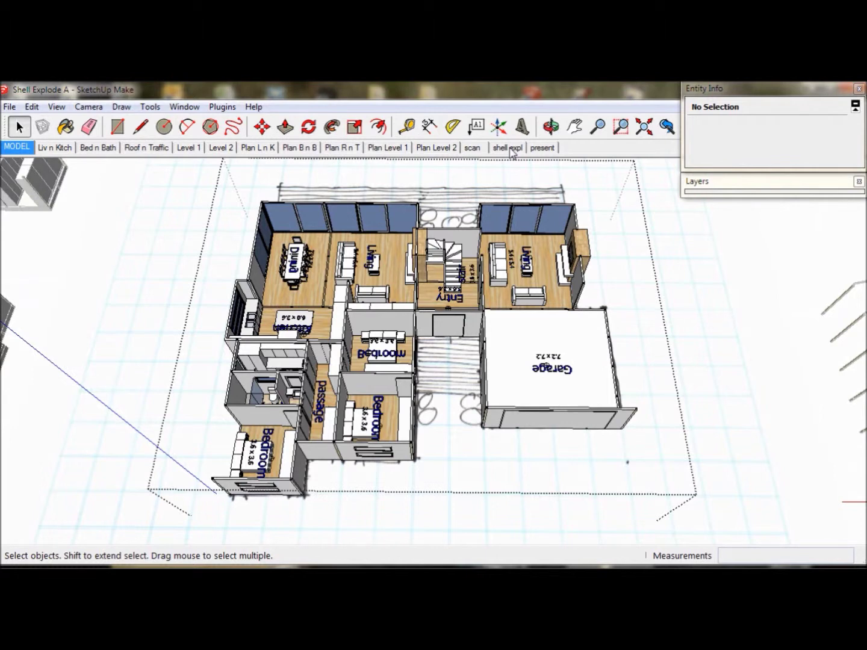
{"action": "left_click", "coordinate": [509, 148]}
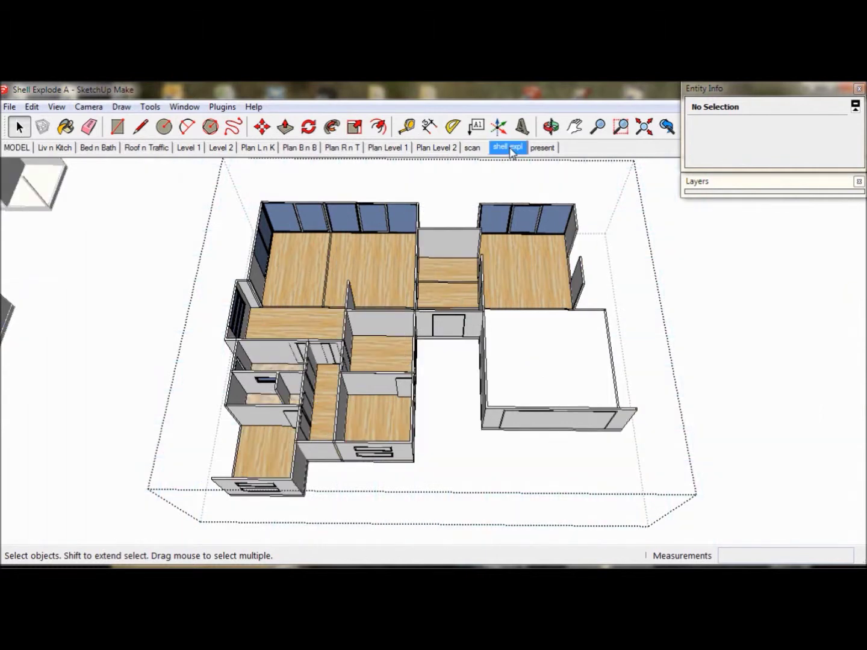
- Inspect the living-room, neighbouring, hall and Entry 3636 room modules
{"action": "left_click", "coordinate": [400, 280]}
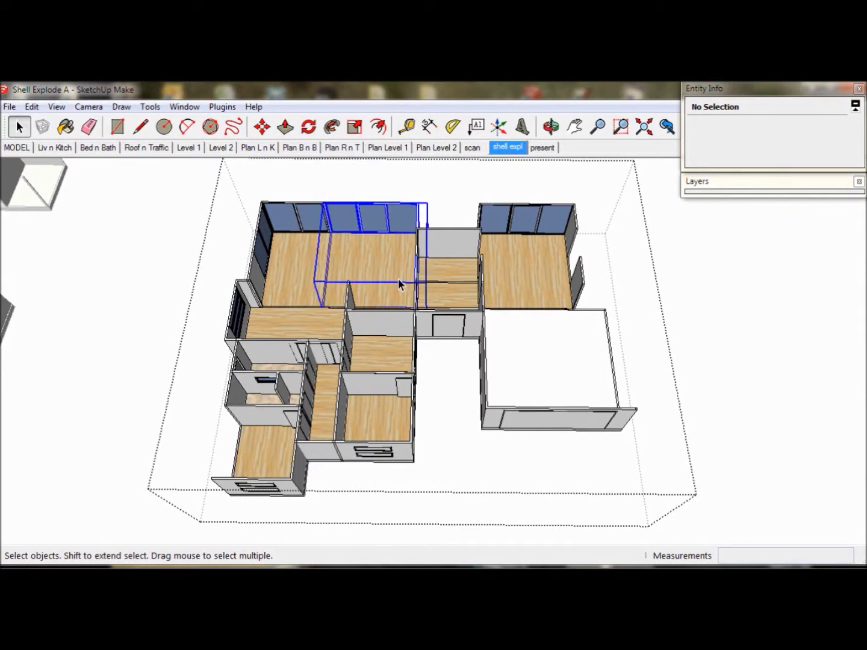
{"action": "left_click", "coordinate": [308, 277]}
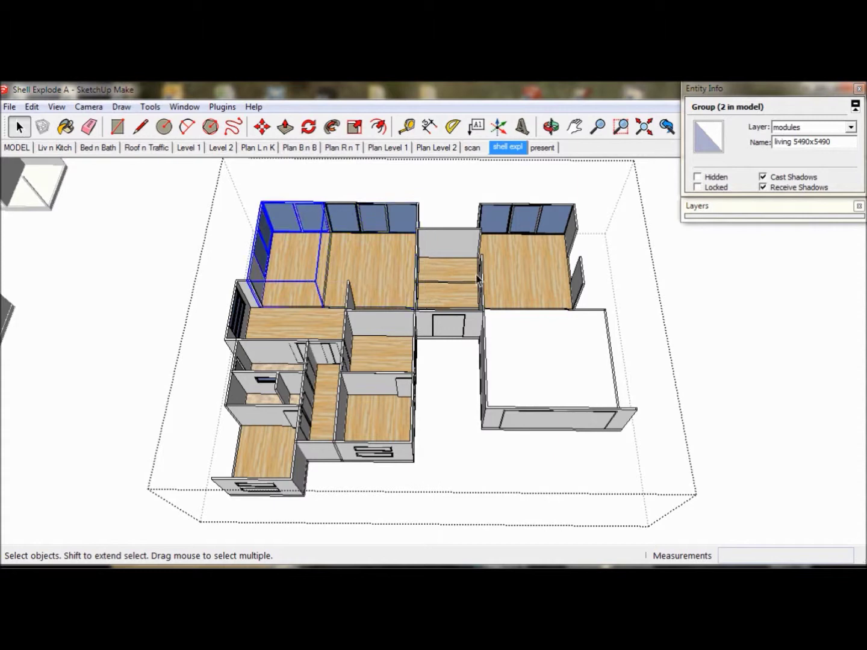
{"action": "left_click", "coordinate": [551, 255]}
{"action": "left_click", "coordinate": [453, 286]}
{"action": "left_click", "coordinate": [453, 299]}
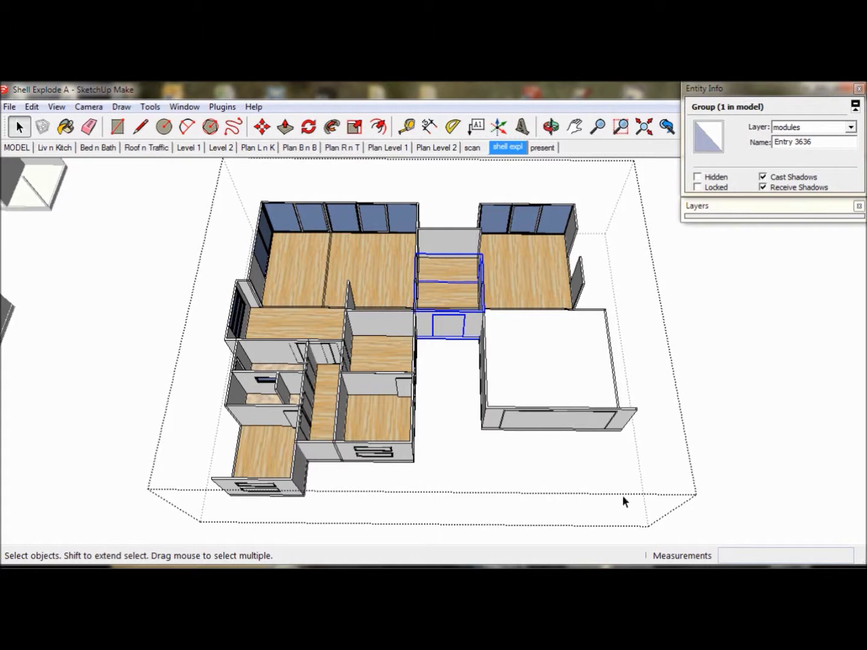
- Select all 14 room module groups and explode them
{"action": "left_click_drag", "start_coordinate": [666, 523], "coordinate": [179, 191]}
{"action": "right_click", "coordinate": [320, 234]}
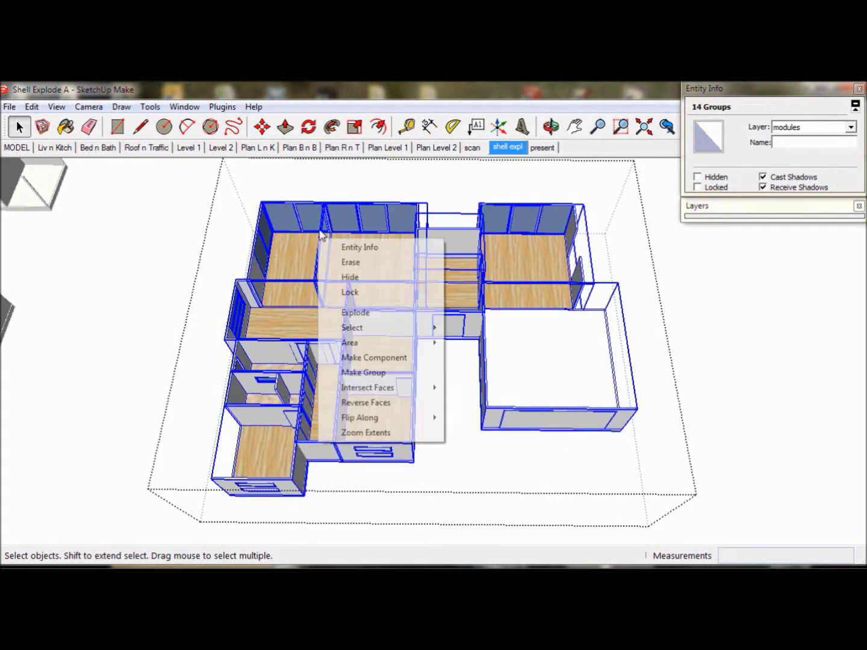
{"action": "left_click", "coordinate": [360, 314]}
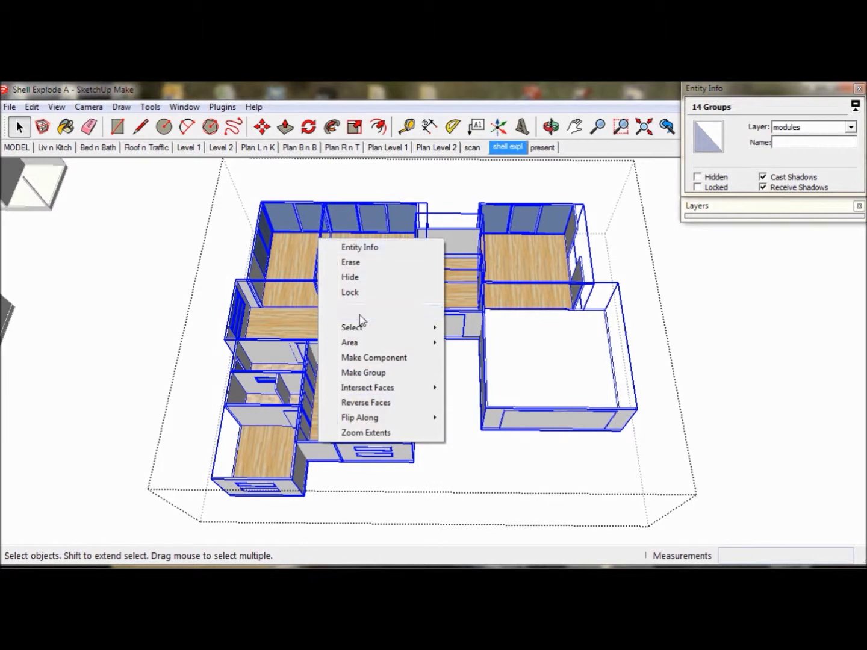
- Inspect the resulting shell groups, such as shell 5454, then select all the shells
{"action": "left_click", "coordinate": [512, 246]}
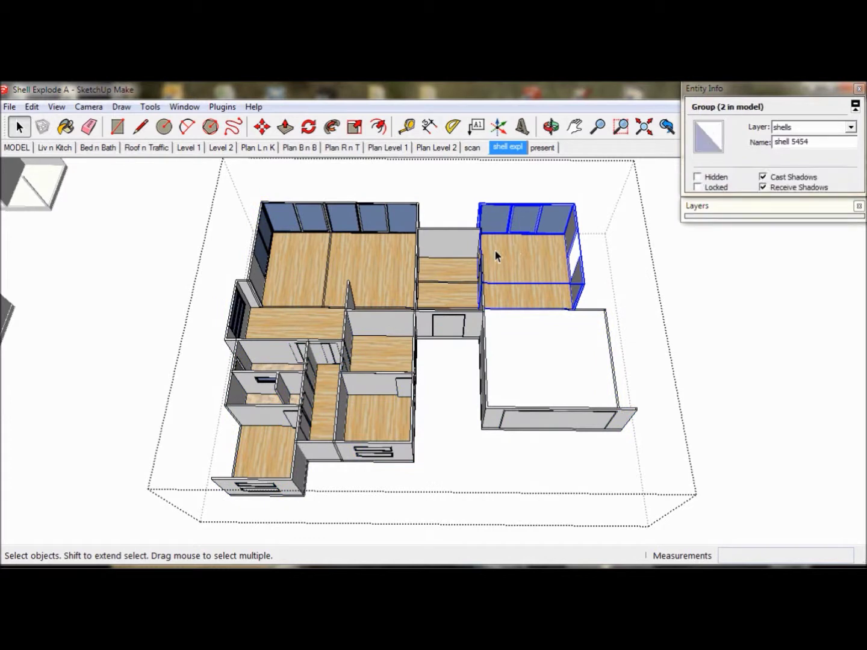
{"action": "left_click", "coordinate": [438, 277]}
{"action": "left_click", "coordinate": [373, 261]}
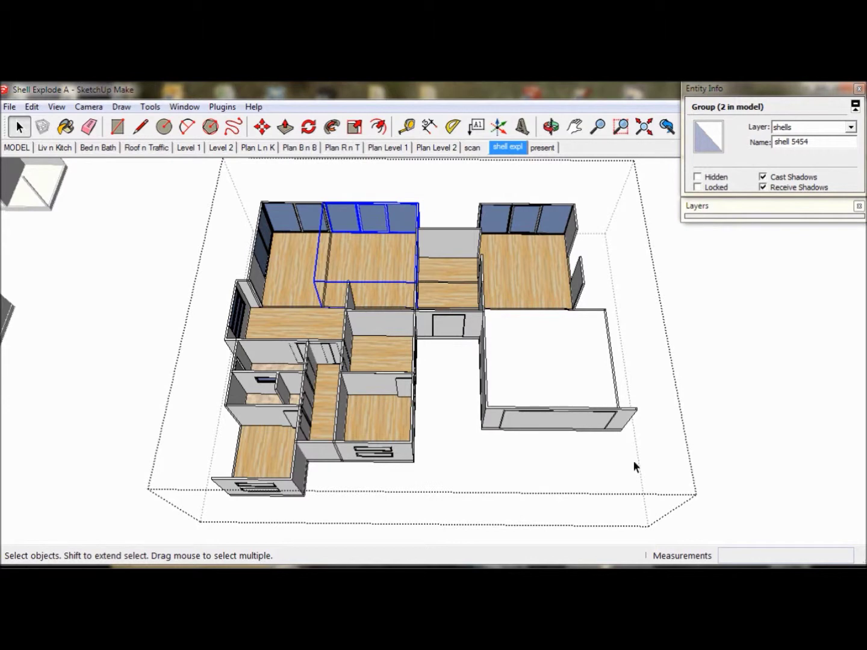
{"action": "left_click_drag", "start_coordinate": [673, 520], "coordinate": [159, 194]}
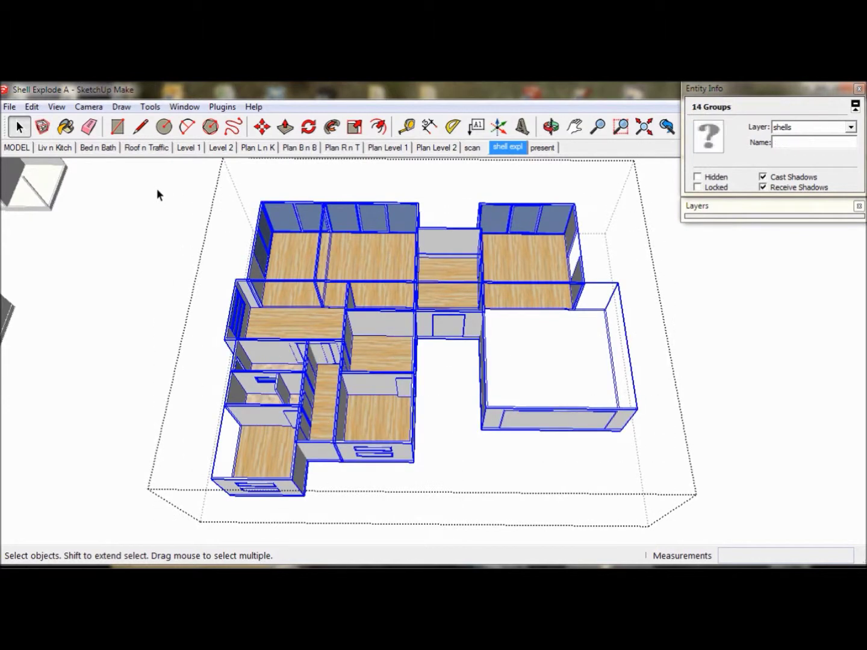
- Explode the 14 selected shell groups into loose geometry and reselect it
{"action": "right_click", "coordinate": [358, 286]}
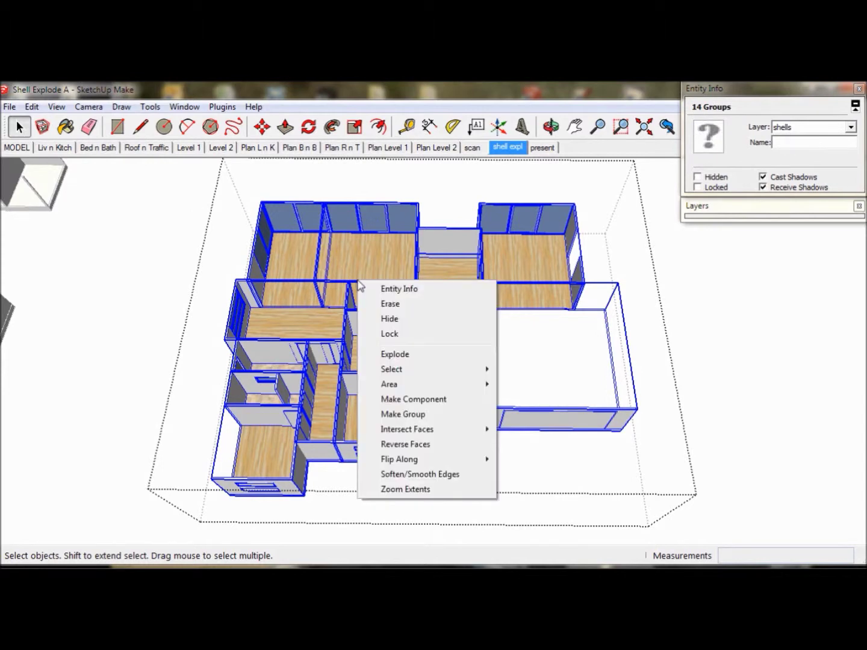
{"action": "left_click", "coordinate": [386, 354]}
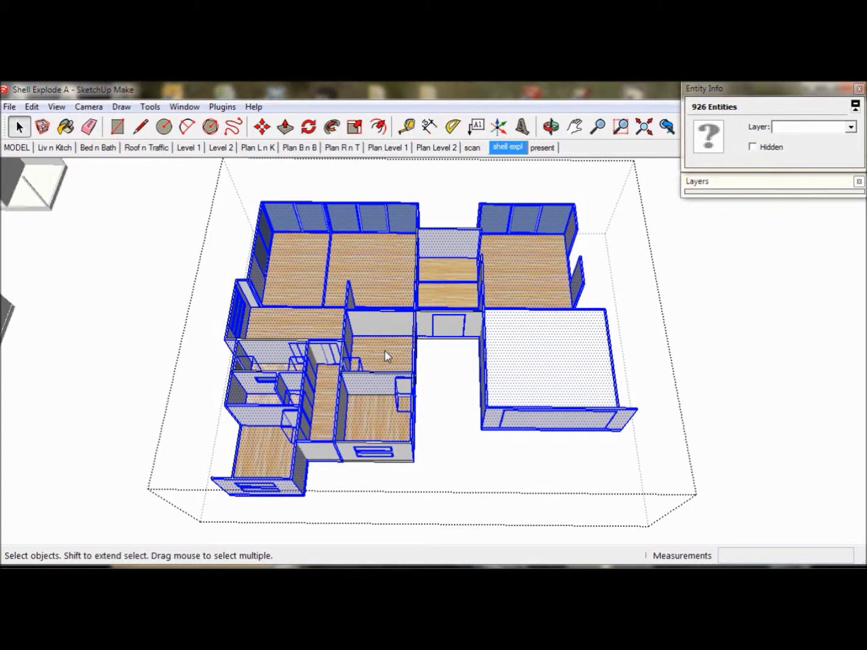
{"action": "left_click_drag", "start_coordinate": [173, 180], "coordinate": [651, 511]}
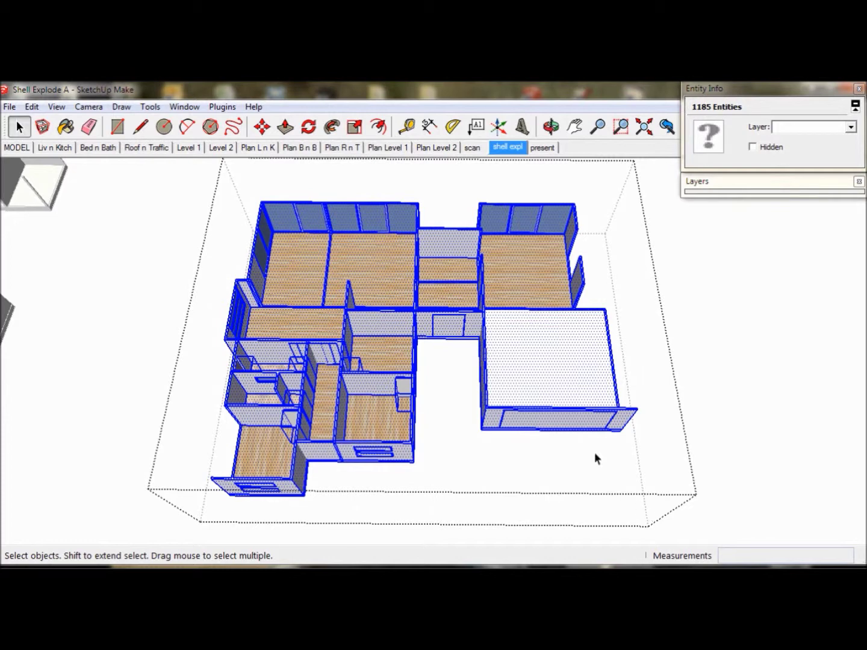
- Group the shell pieces, place the group on the shells layer, and name it 'L 1 shell'
{"action": "right_click", "coordinate": [576, 419]}
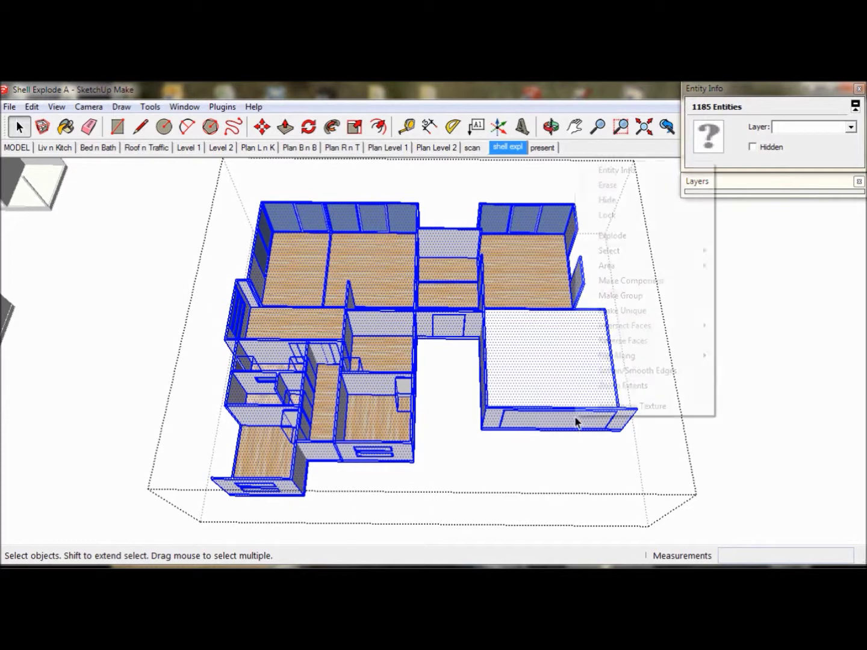
{"action": "left_click", "coordinate": [621, 297]}
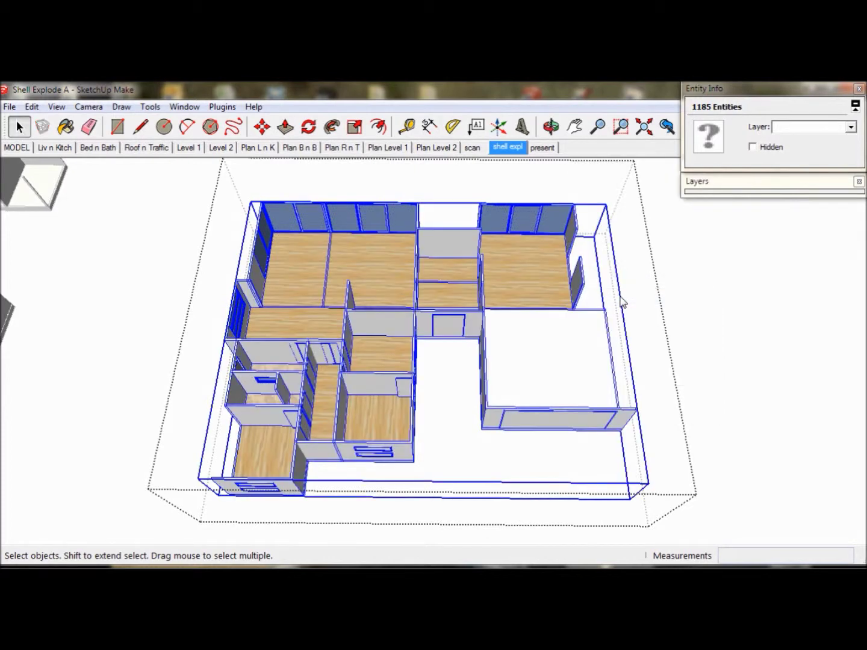
{"action": "left_click", "coordinate": [851, 127]}
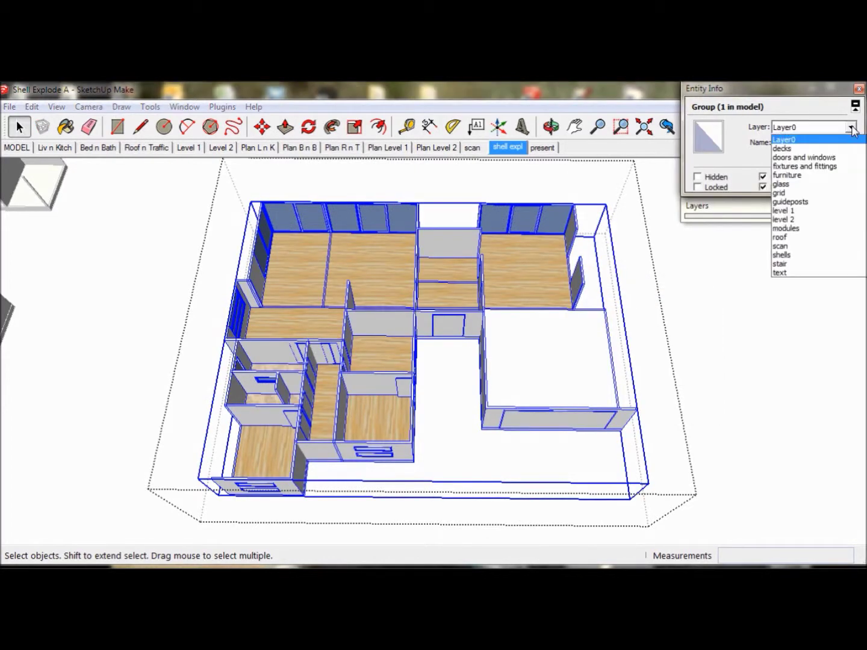
{"action": "left_click", "coordinate": [792, 254]}
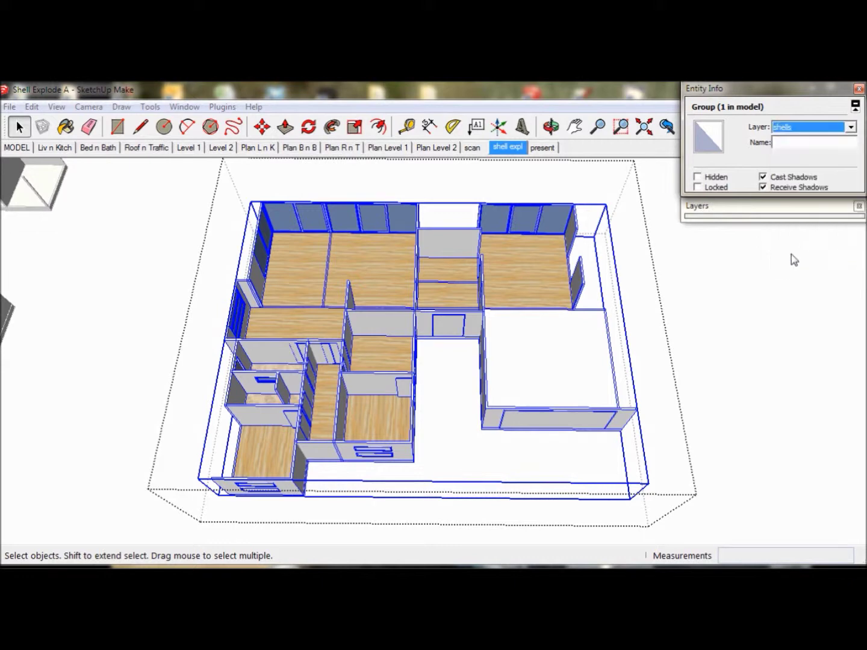
{"action": "left_click", "coordinate": [800, 143]}
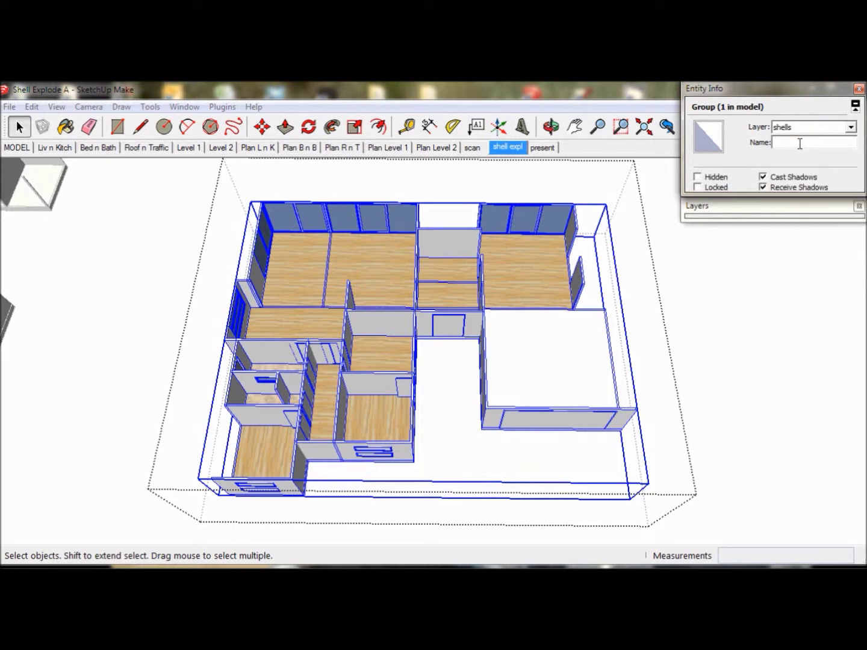
{"action": "type", "text": "L 1 shell"}
{"action": "key", "text": "Return"}
{"action": "left_click", "coordinate": [681, 286]}
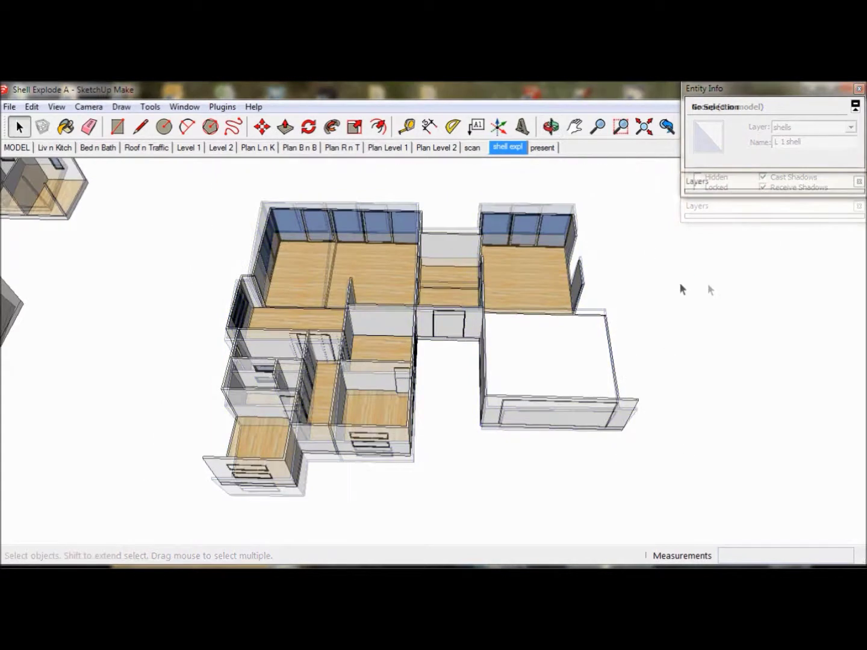
{"action": "left_click", "coordinate": [572, 396]}
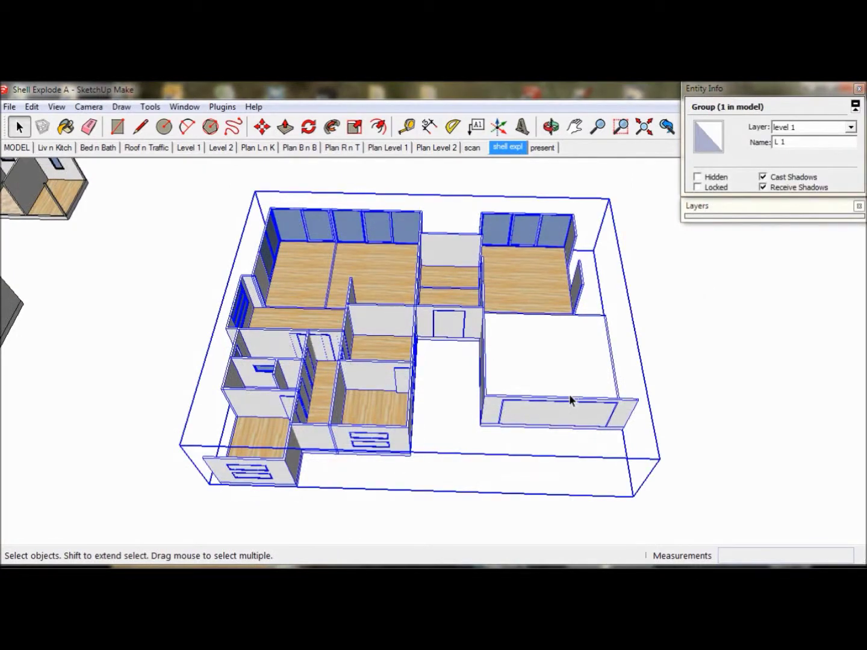
{"action": "double_click", "coordinate": [569, 398]}
{"action": "left_click", "coordinate": [569, 399]}
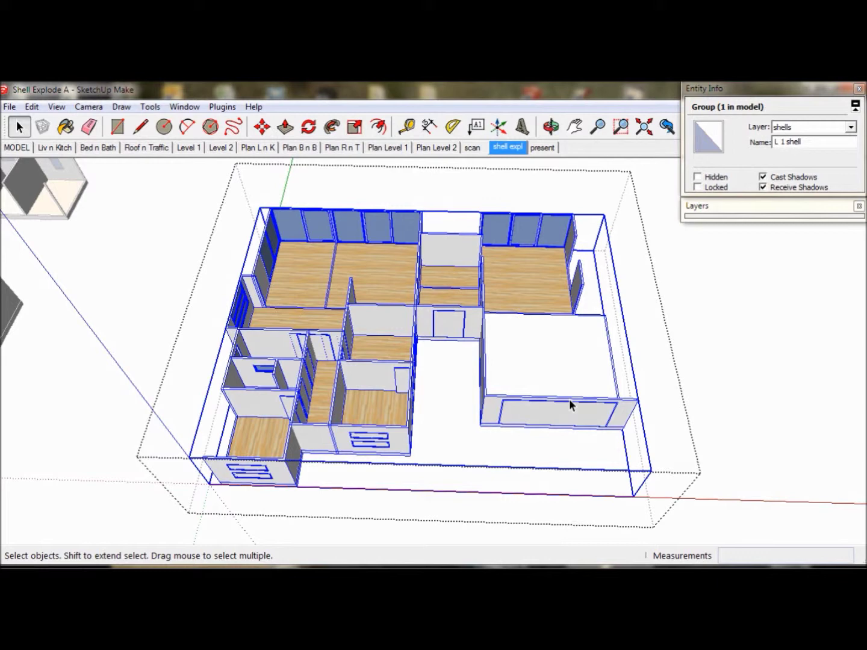
{"action": "left_click", "coordinate": [16, 148]}
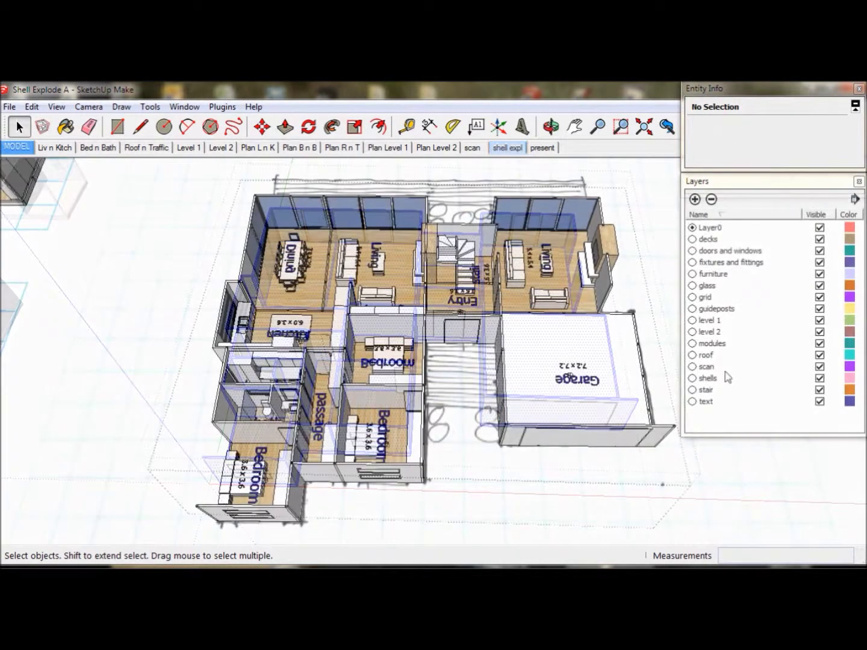
{"action": "left_click", "coordinate": [723, 323]}
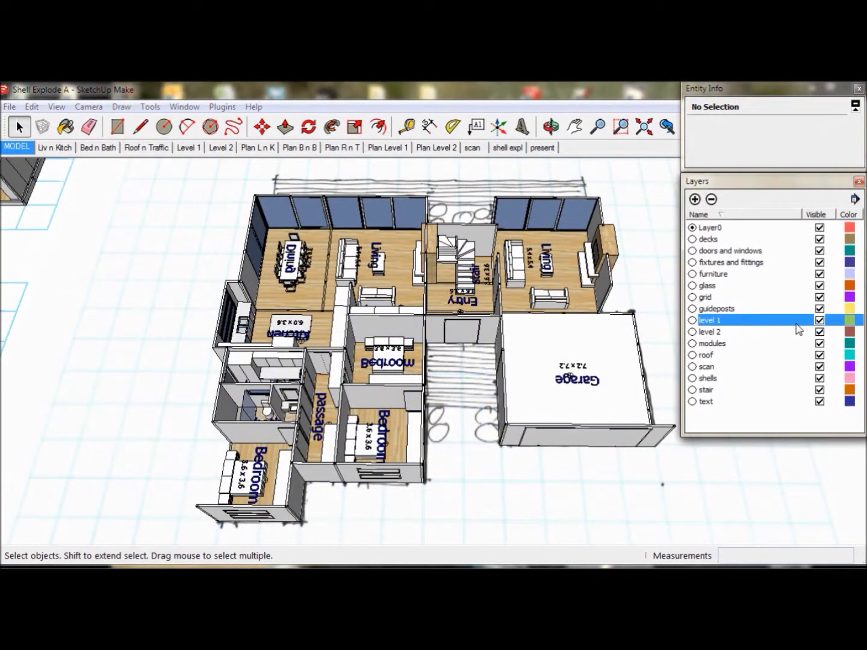
{"action": "left_click", "coordinate": [820, 321]}
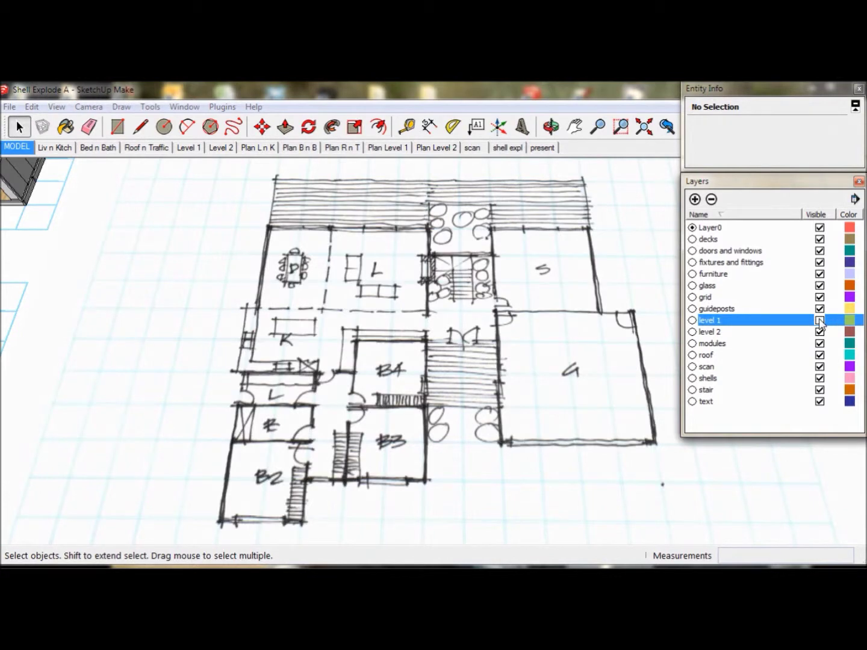
{"action": "left_click", "coordinate": [820, 321]}
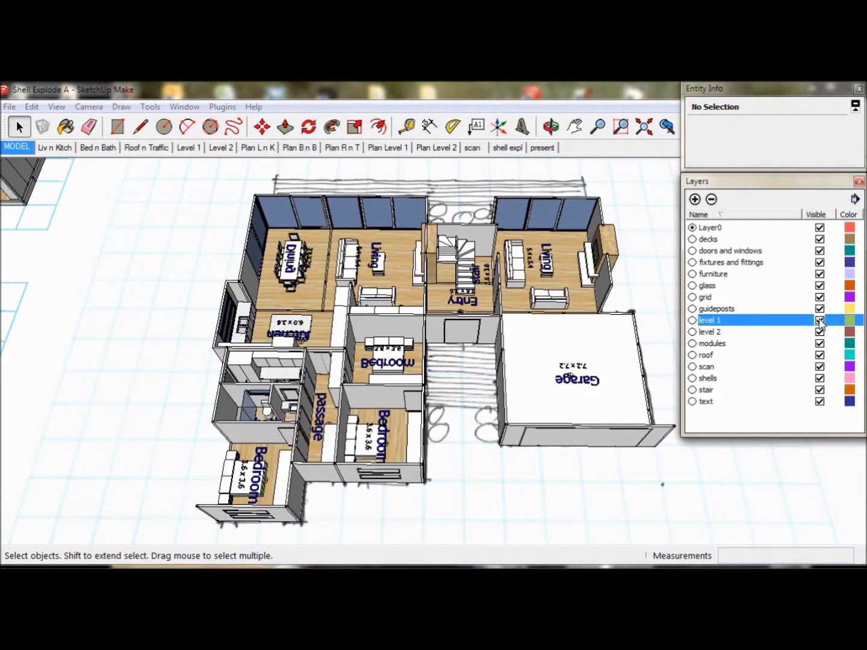
{"action": "left_click", "coordinate": [187, 319]}
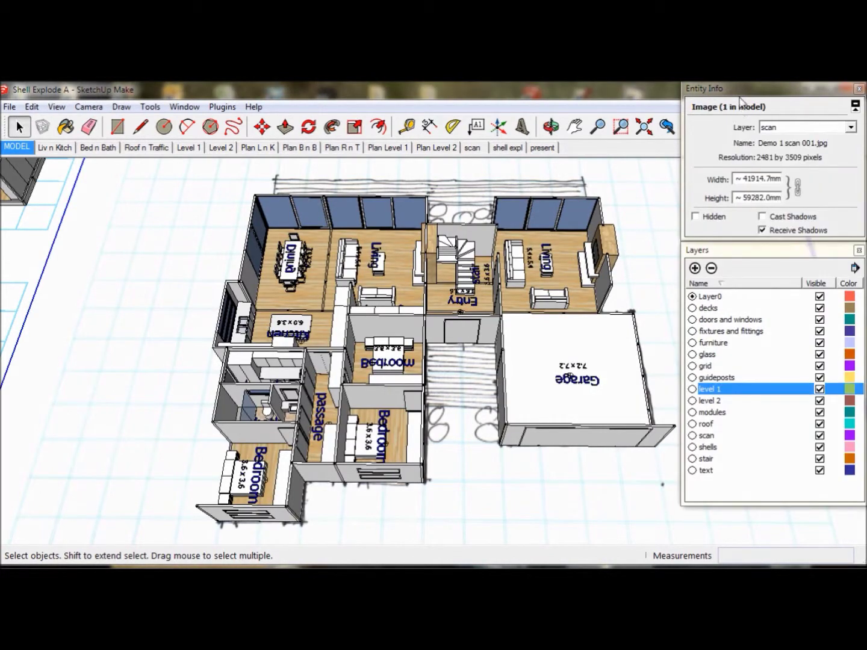
{"action": "left_click", "coordinate": [742, 91]}
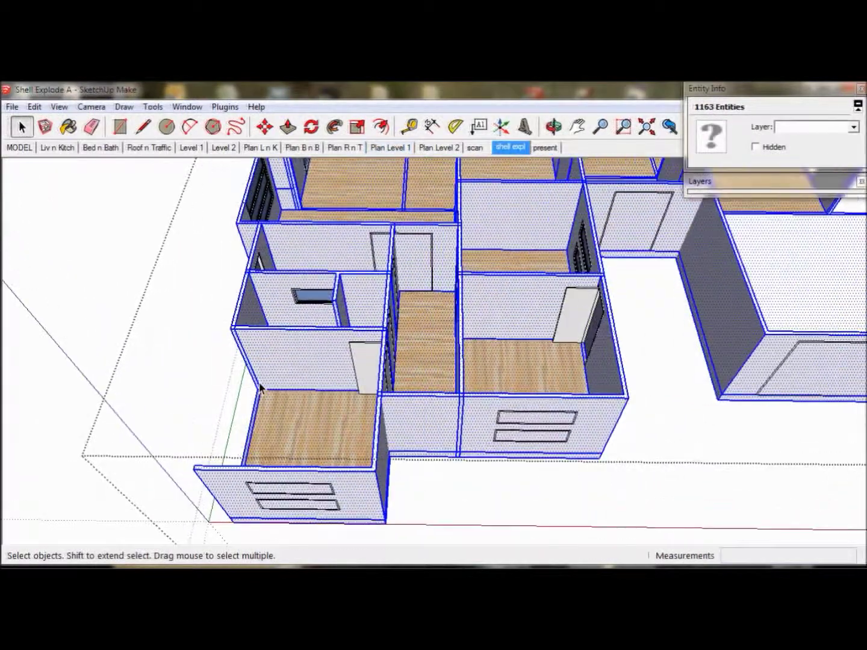
- Push/pull the bottom-left room's wall face up to its full 3510 mm height
{"action": "left_click", "coordinate": [289, 127]}
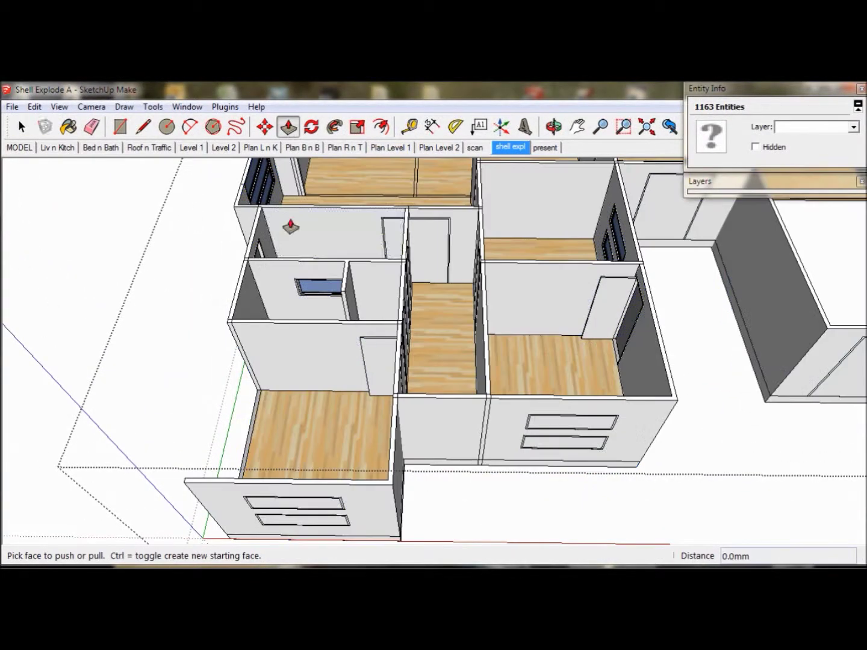
{"action": "left_click", "coordinate": [233, 341]}
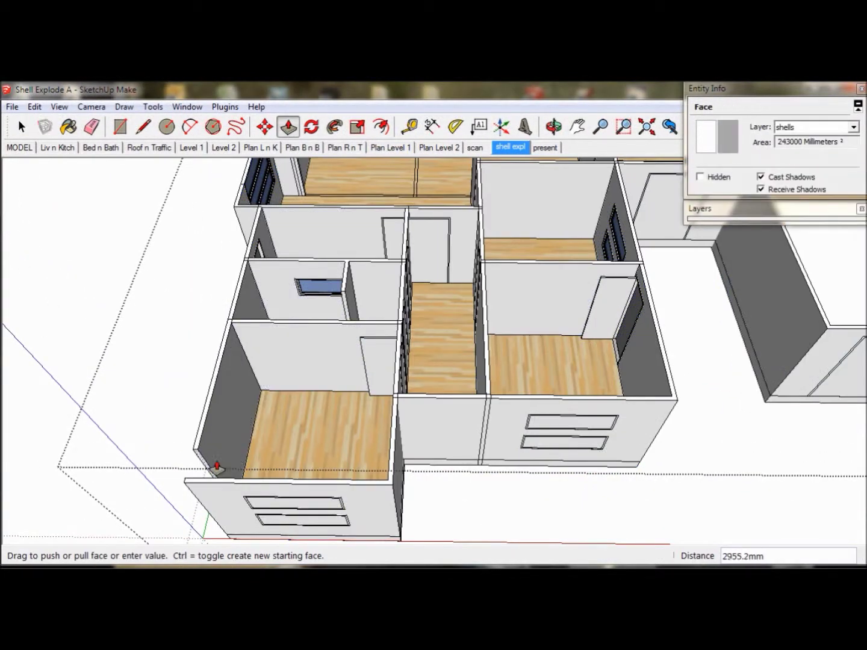
{"action": "left_click", "coordinate": [200, 480]}
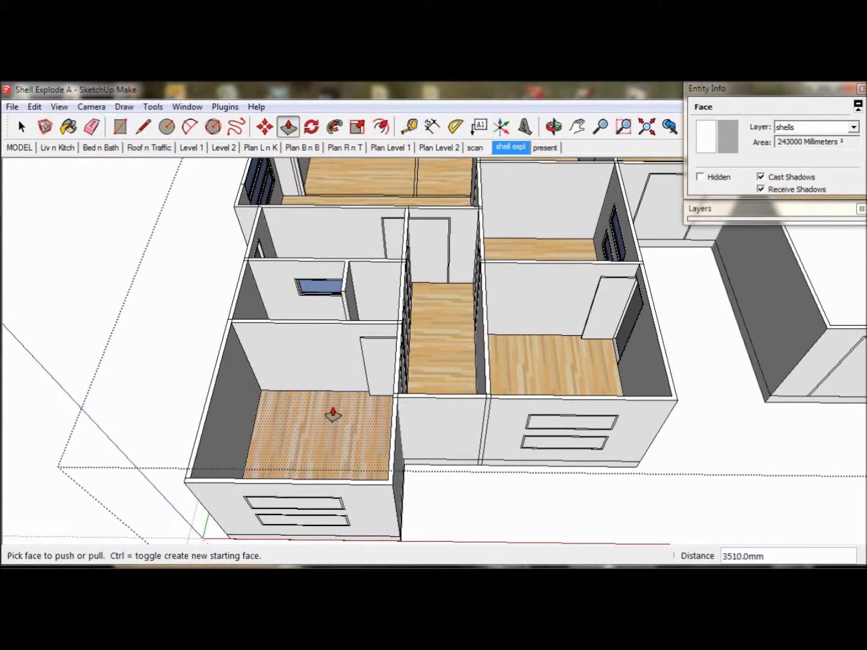
- Check the walls against the scanned sketch scene, then pull the small triangular wall face
{"action": "middle_click_drag", "start_coordinate": [333, 416], "coordinate": [285, 414]}
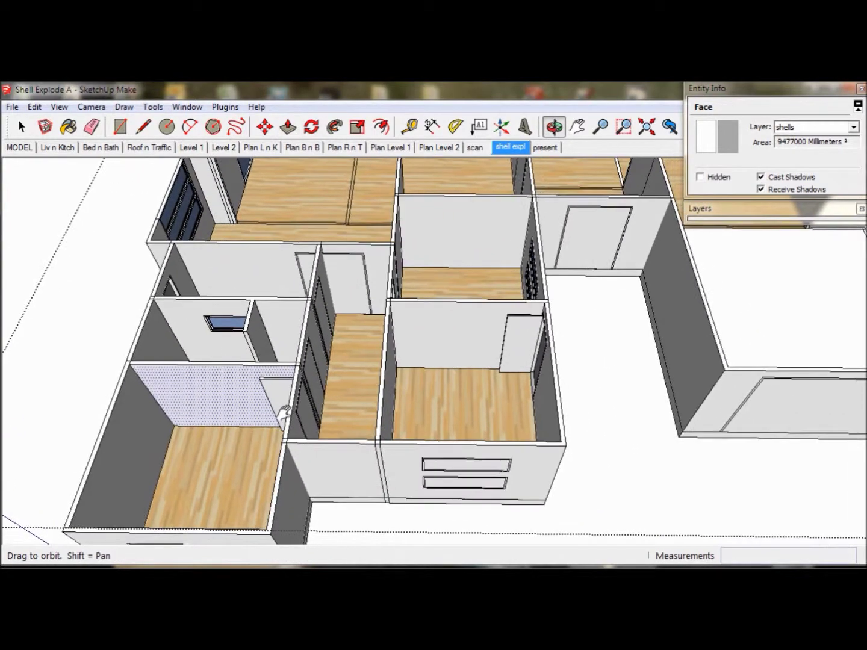
{"action": "scroll", "coordinate": [364, 407], "scroll_direction": "down", "scroll_amount": 5}
{"action": "middle_click_drag", "start_coordinate": [434, 360], "coordinate": [259, 437]}
{"action": "mouse_move", "coordinate": [354, 290]}
{"action": "middle_mouse_down"}
{"action": "mouse_move", "coordinate": [352, 342]}
{"action": "mouse_move", "coordinate": [344, 330]}
{"action": "mouse_move", "coordinate": [363, 292]}
{"action": "middle_mouse_up"}
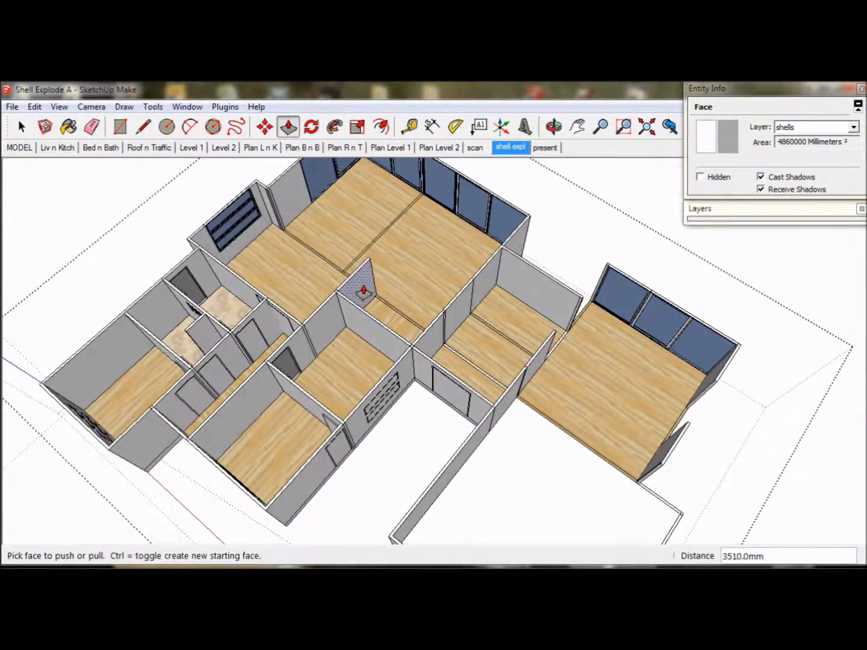
{"action": "scroll", "coordinate": [363, 291], "scroll_direction": "up", "scroll_amount": 3}
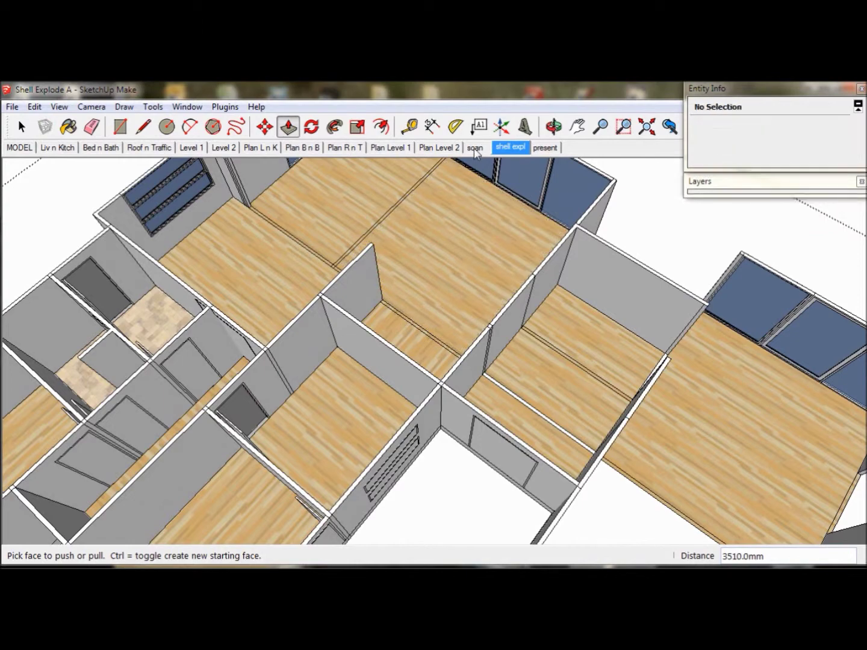
{"action": "left_click", "coordinate": [475, 147]}
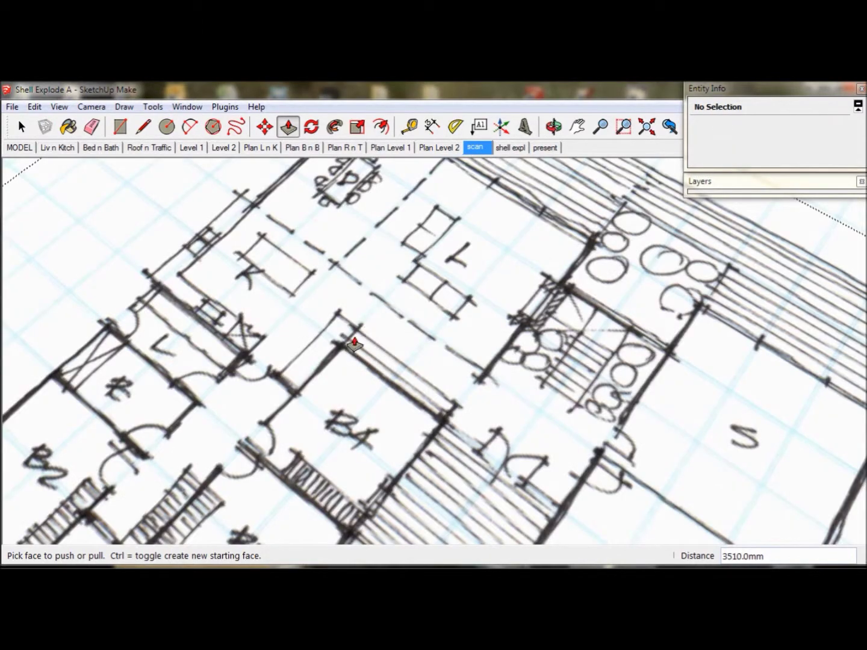
{"action": "left_click", "coordinate": [511, 147]}
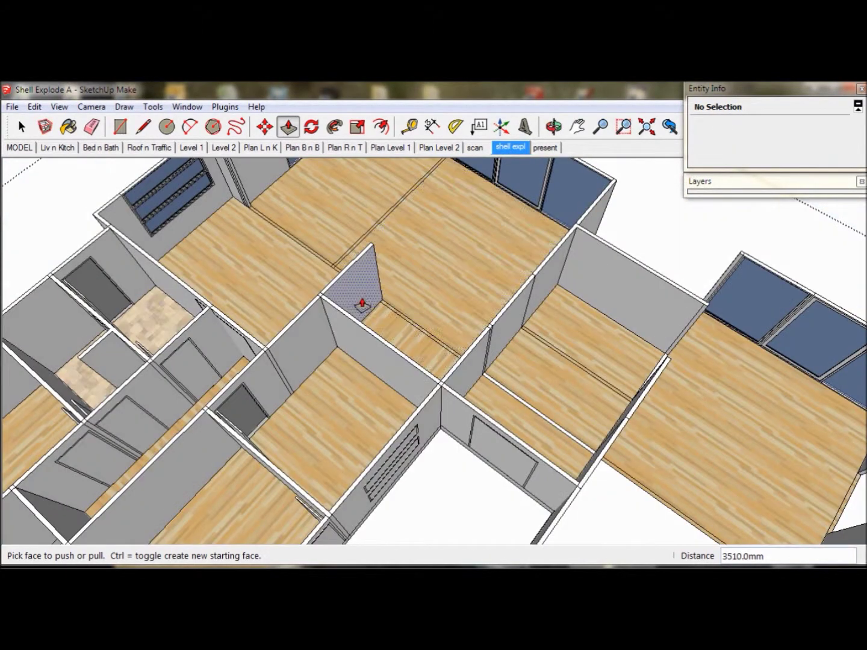
{"action": "left_click_drag", "start_coordinate": [358, 296], "coordinate": [348, 279]}
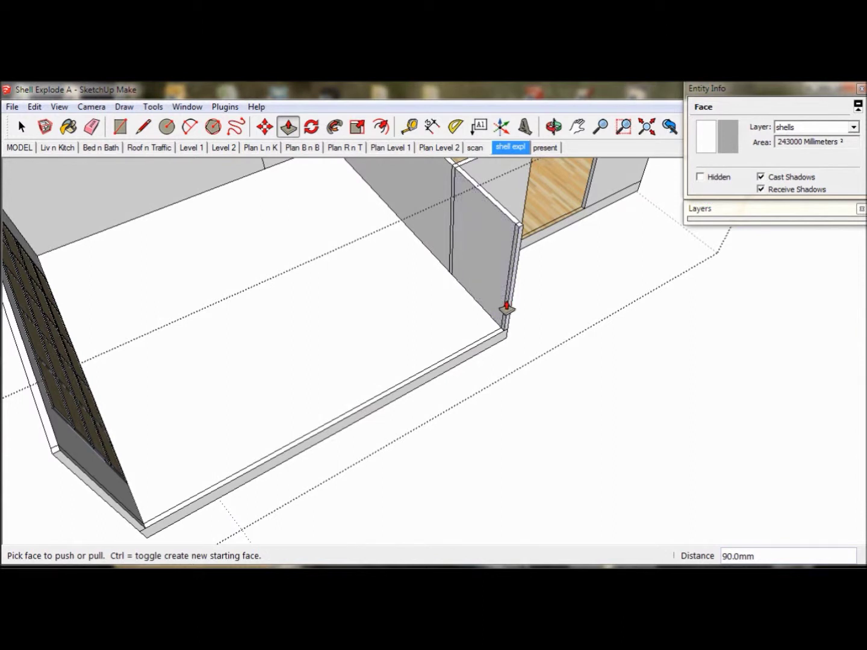
- Push/pull the wall end face outward 7110 mm to close the room's long side
{"action": "left_click_drag", "start_coordinate": [481, 322], "coordinate": [383, 367]}
{"action": "left_click_drag", "start_coordinate": [216, 422], "coordinate": [62, 437]}
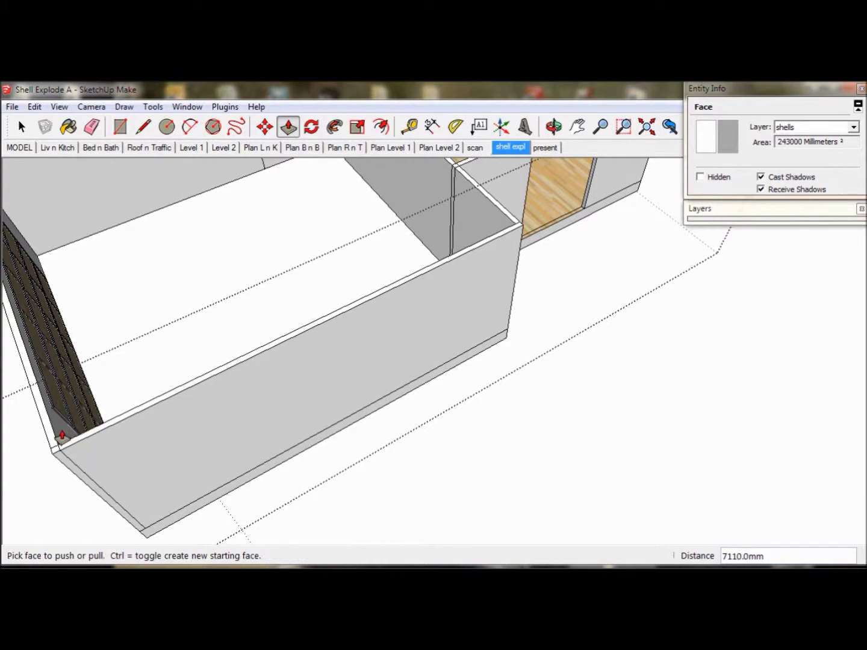